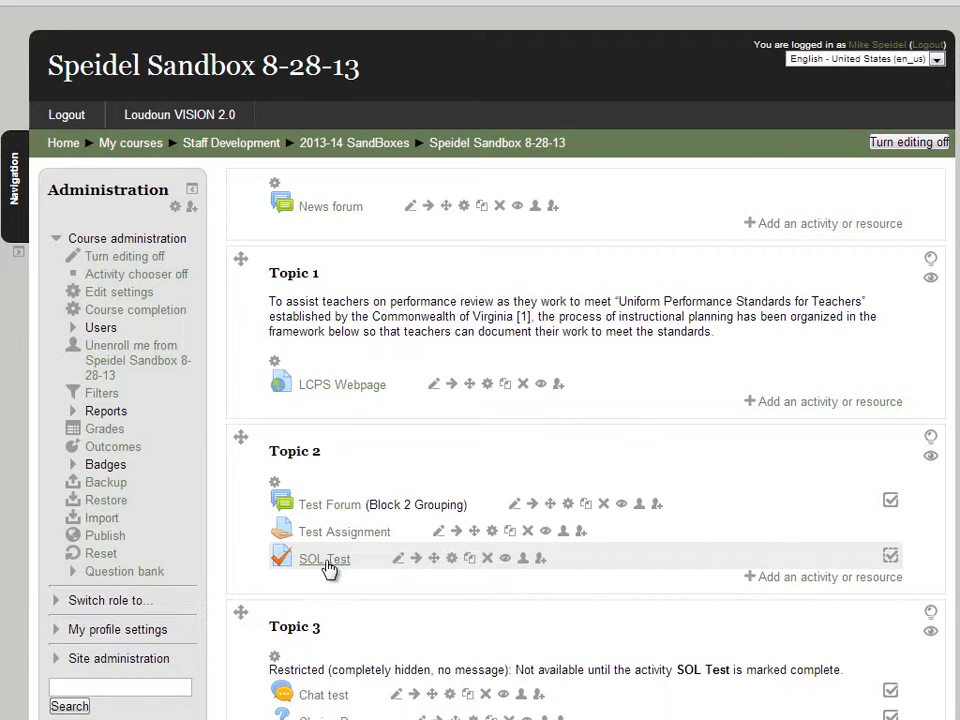
- Add a Certificate activity to Topic 2 and name it "Trial Certificate"
{"action": "left_click", "coordinate": [839, 578]}
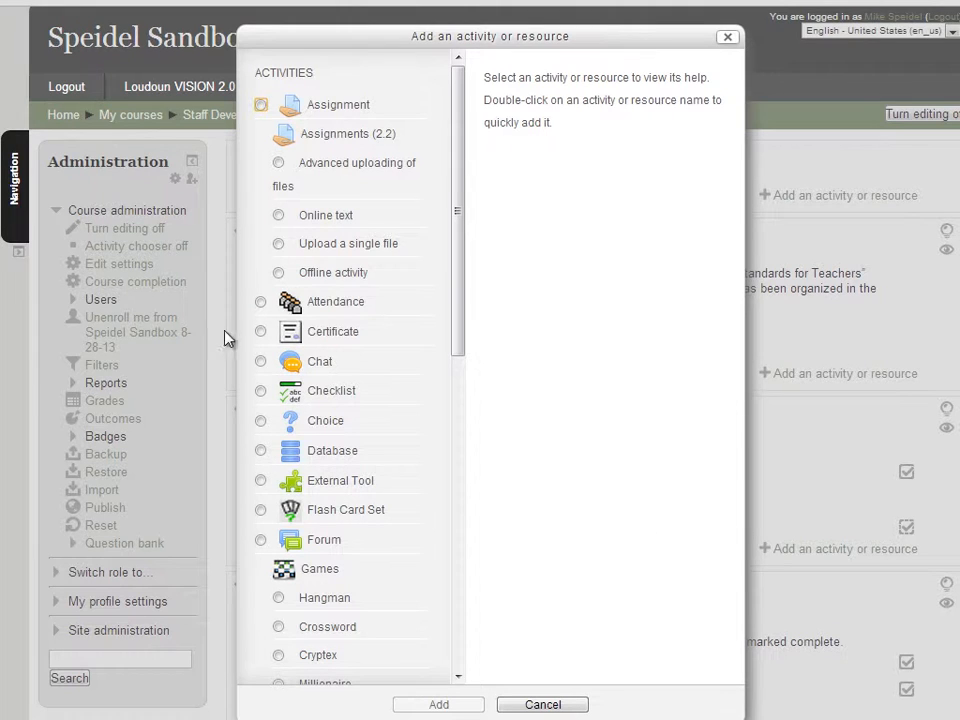
{"action": "left_click", "coordinate": [260, 332]}
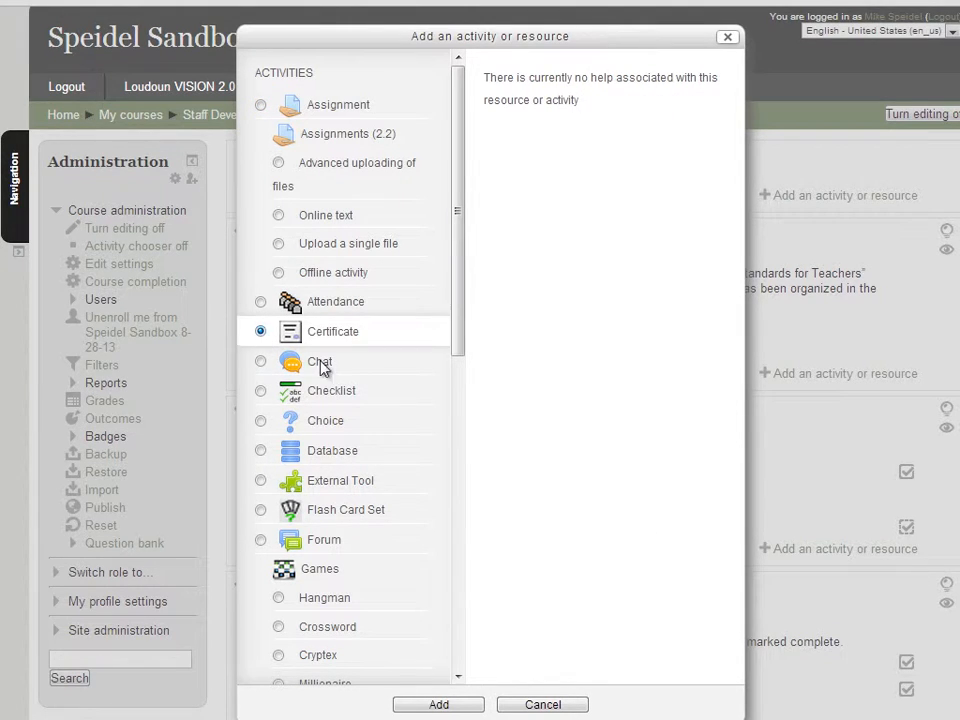
{"action": "left_click", "coordinate": [451, 706]}
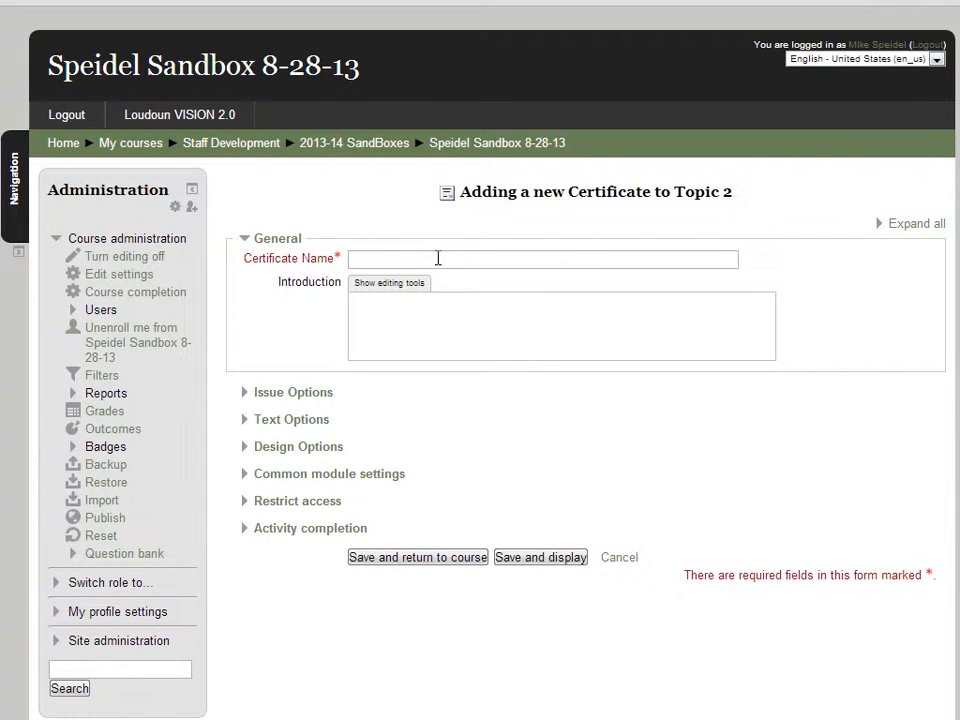
{"action": "left_click", "coordinate": [437, 258]}
{"action": "type", "text": "Trial Certificate"}
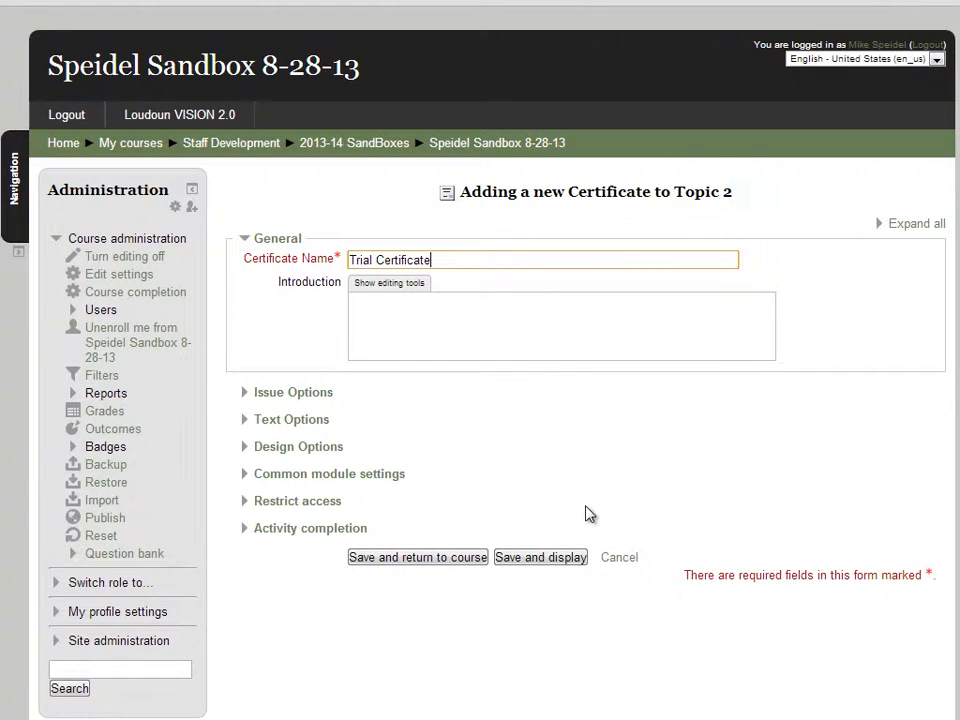
- Set Save Certificates to Yes in the certificate's issue options
{"action": "left_click", "coordinate": [248, 396]}
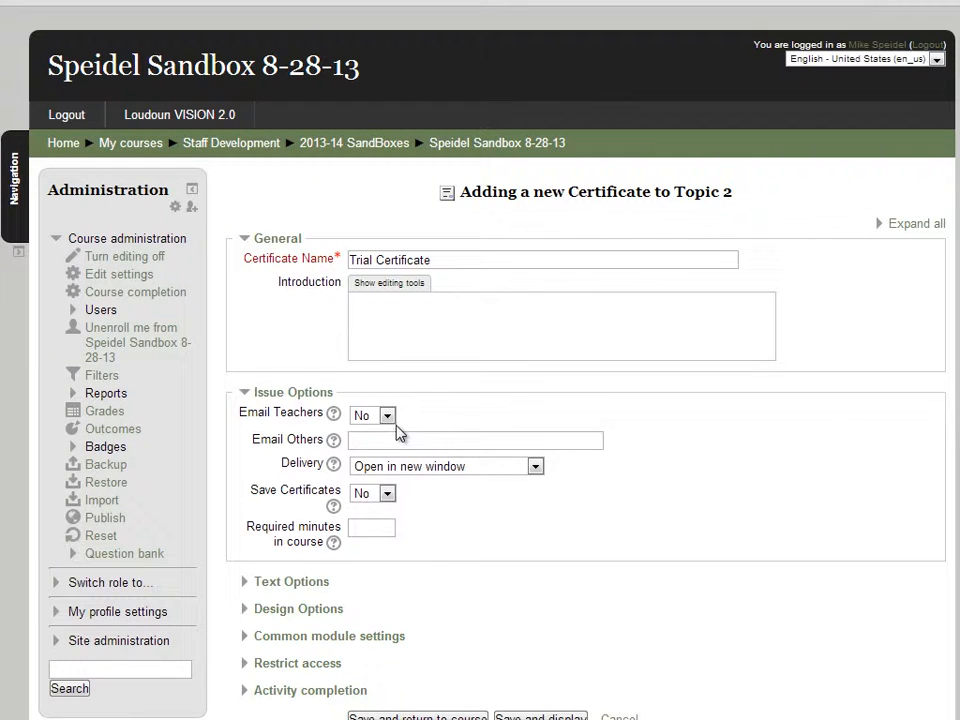
{"action": "left_click", "coordinate": [569, 434]}
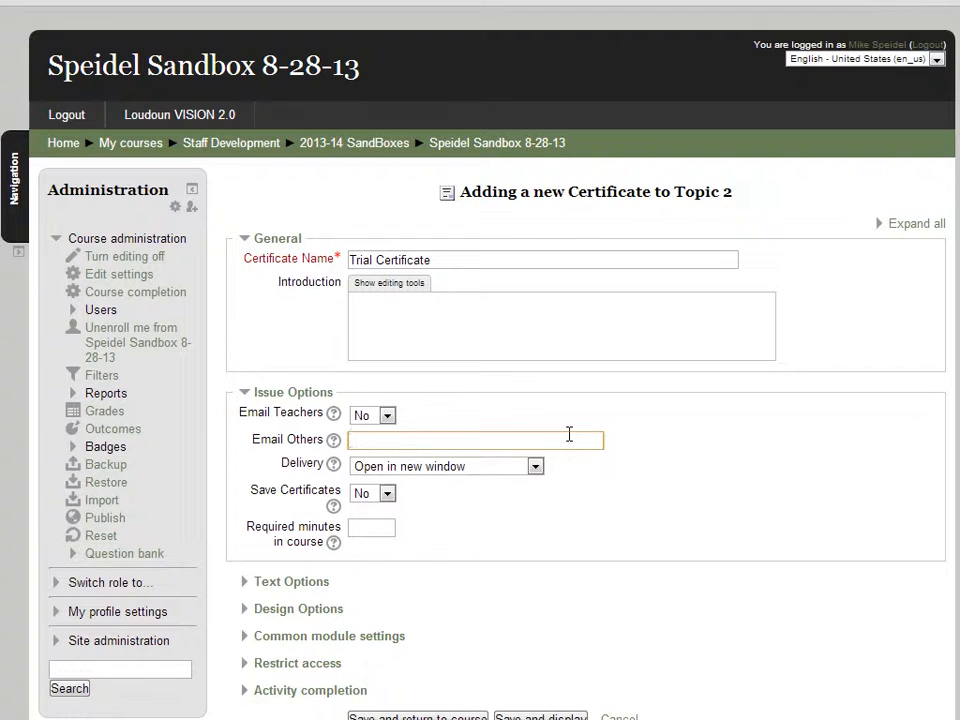
{"action": "left_click", "coordinate": [389, 494]}
{"action": "left_click", "coordinate": [378, 528]}
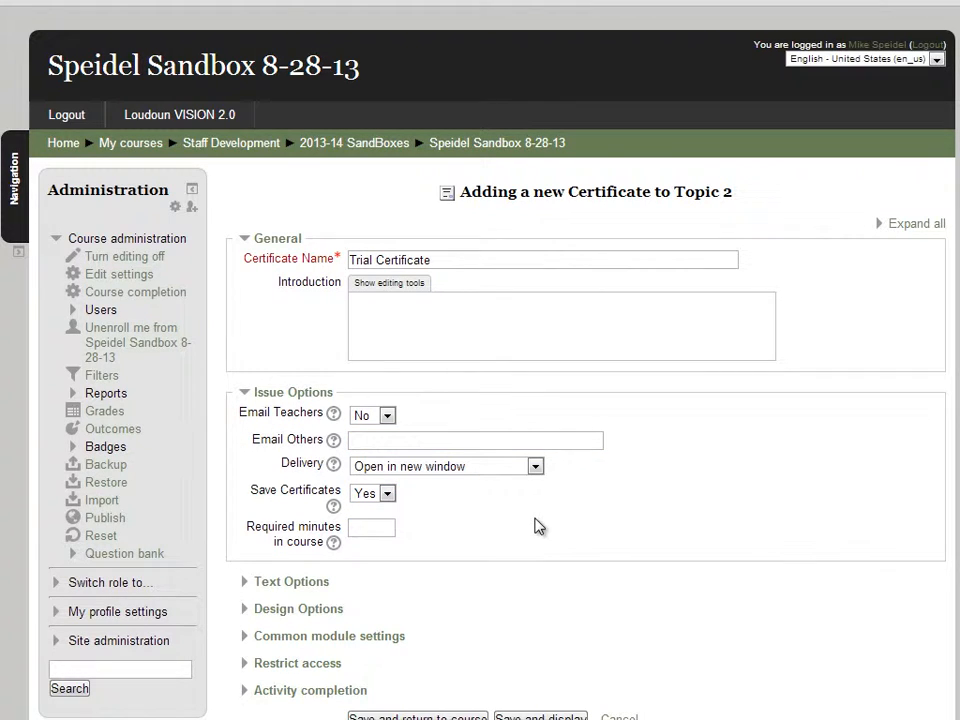
{"action": "left_click", "coordinate": [370, 529]}
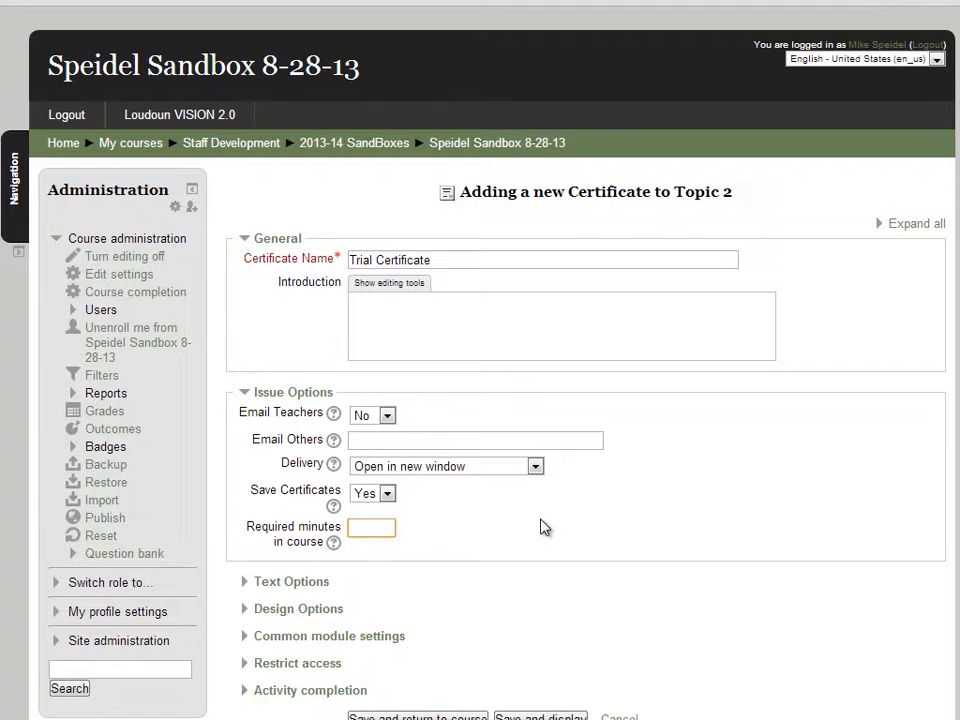
- Set Print Date to "Topic 2 : SOL Test" in the certificate's text options
{"action": "left_click", "coordinate": [310, 583]}
{"action": "scroll", "coordinate": [783, 640], "scroll_direction": "down", "scroll_amount": 3}
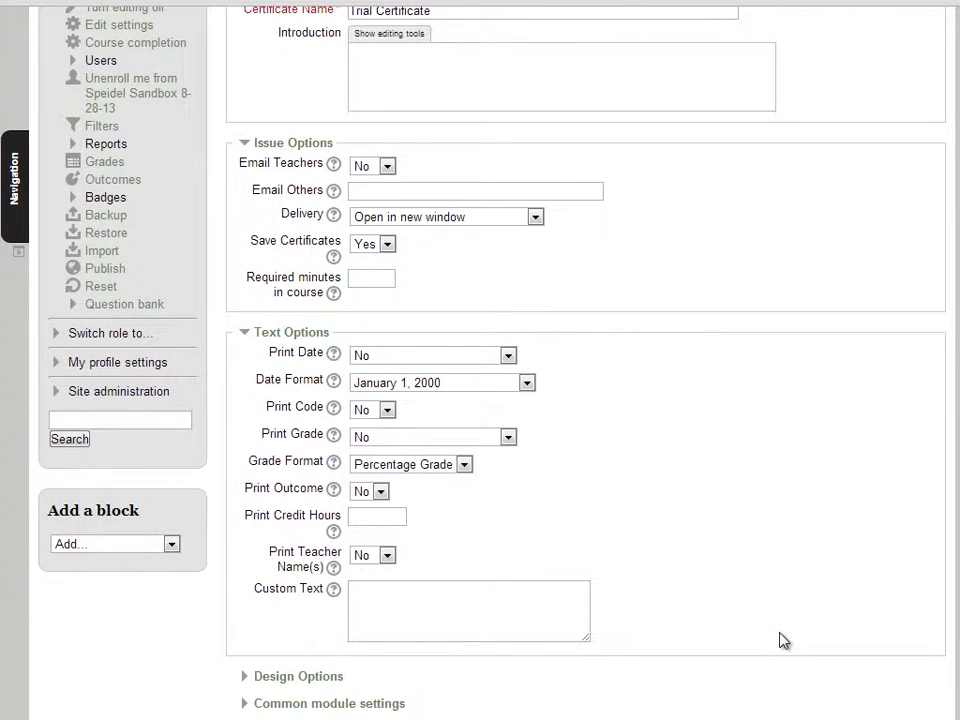
{"action": "left_click", "coordinate": [508, 355]}
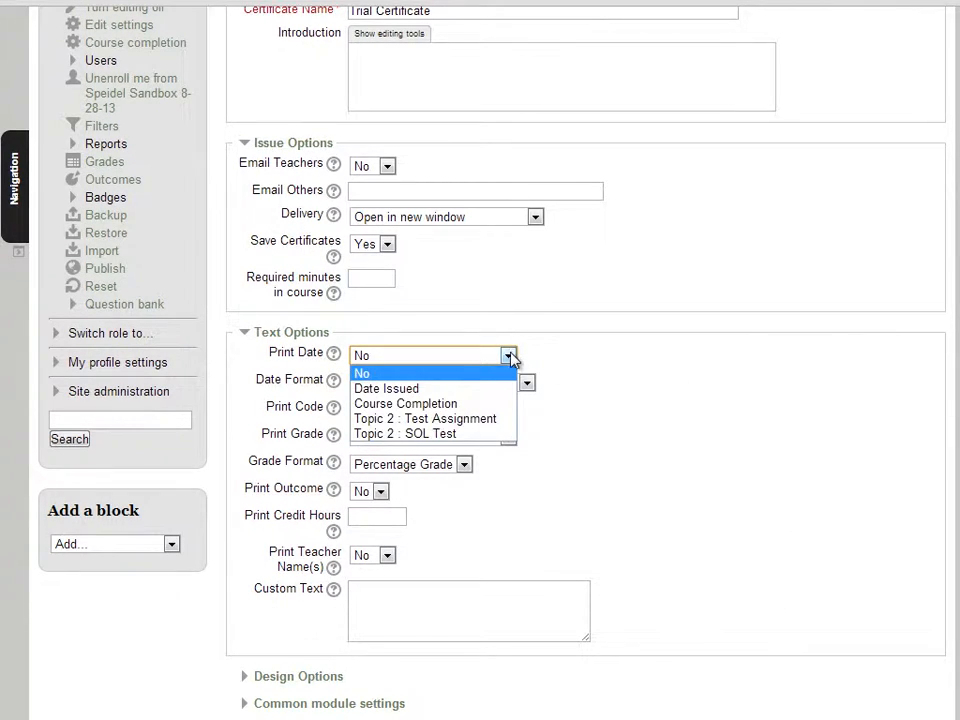
{"action": "left_click", "coordinate": [476, 436]}
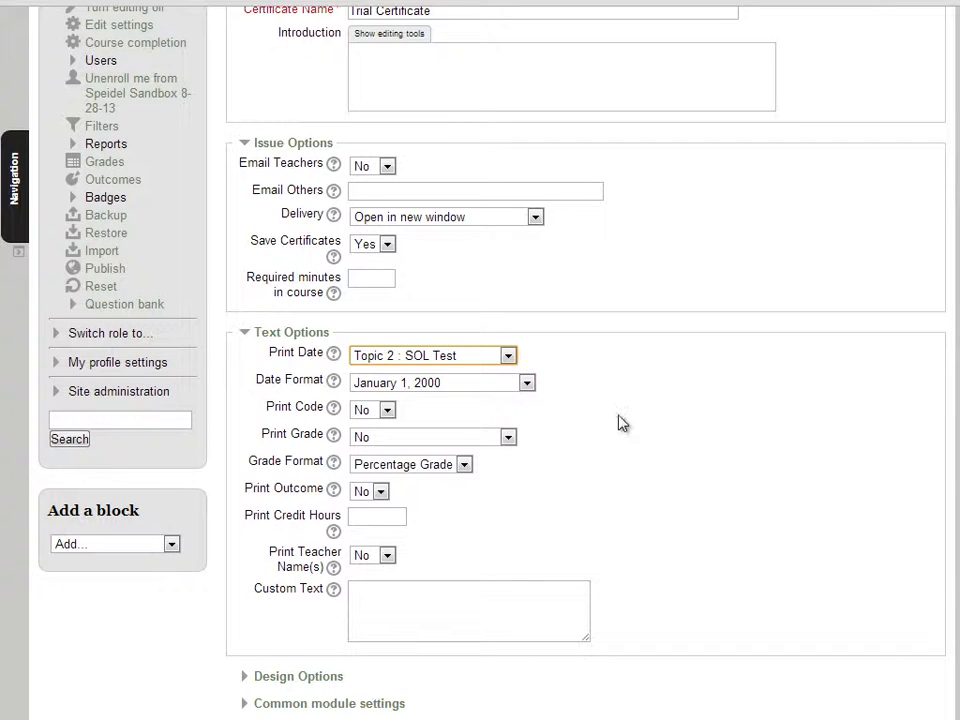
{"action": "left_click", "coordinate": [509, 440]}
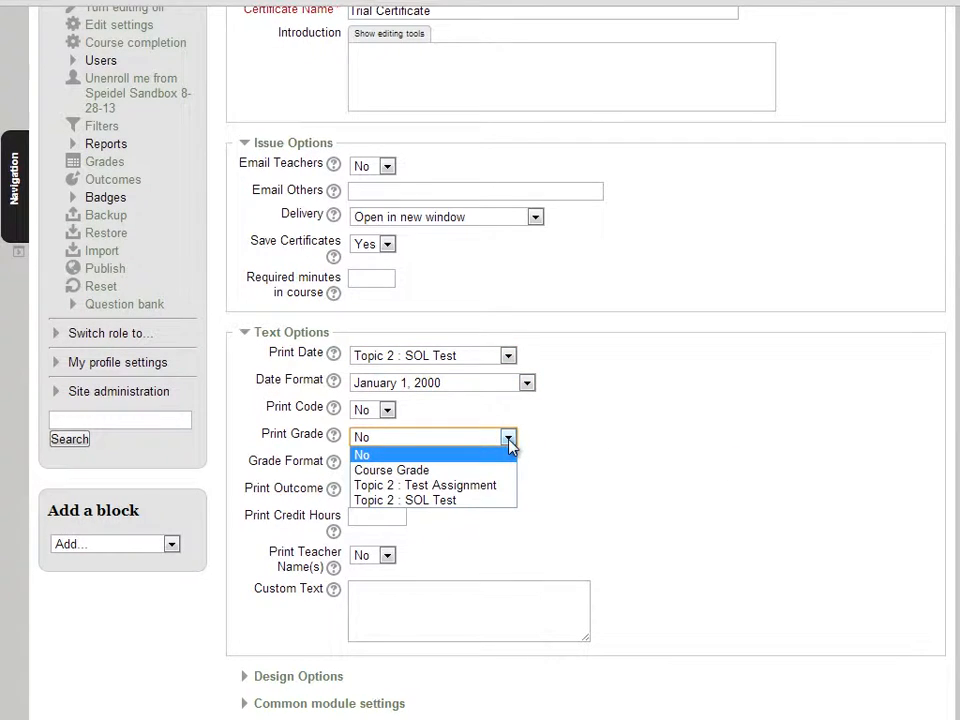
{"action": "left_click", "coordinate": [509, 442]}
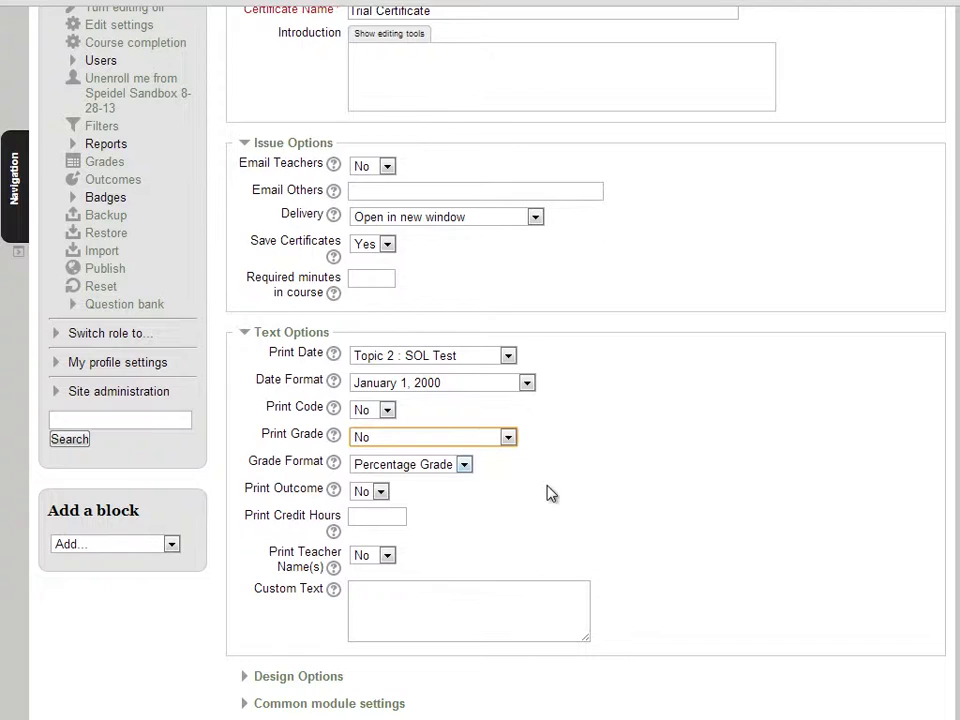
{"action": "left_click", "coordinate": [366, 517]}
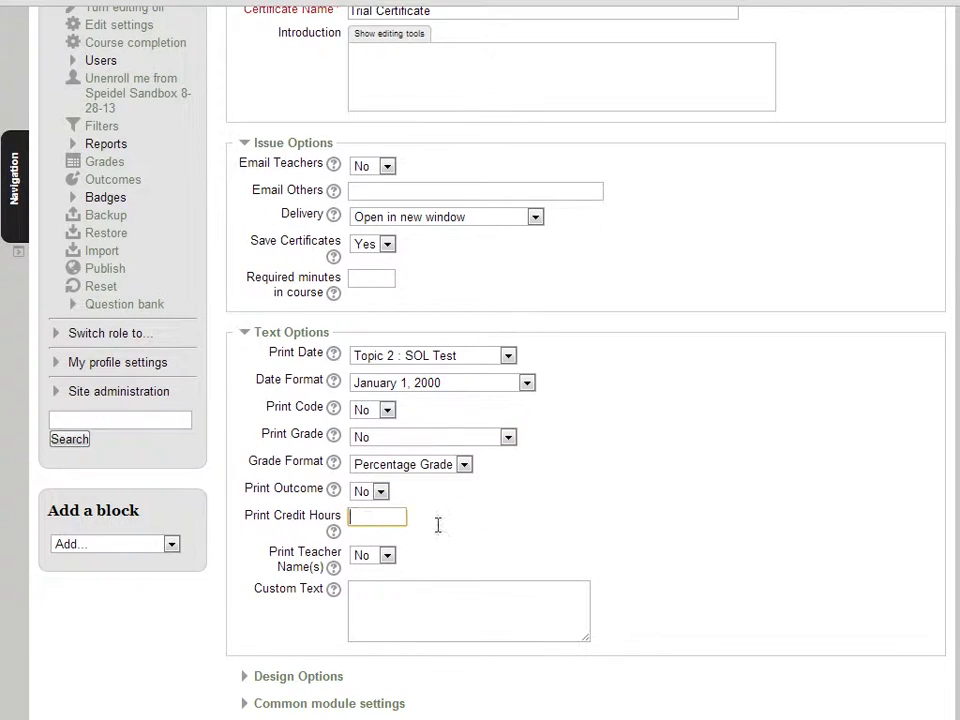
{"action": "left_click", "coordinate": [392, 617]}
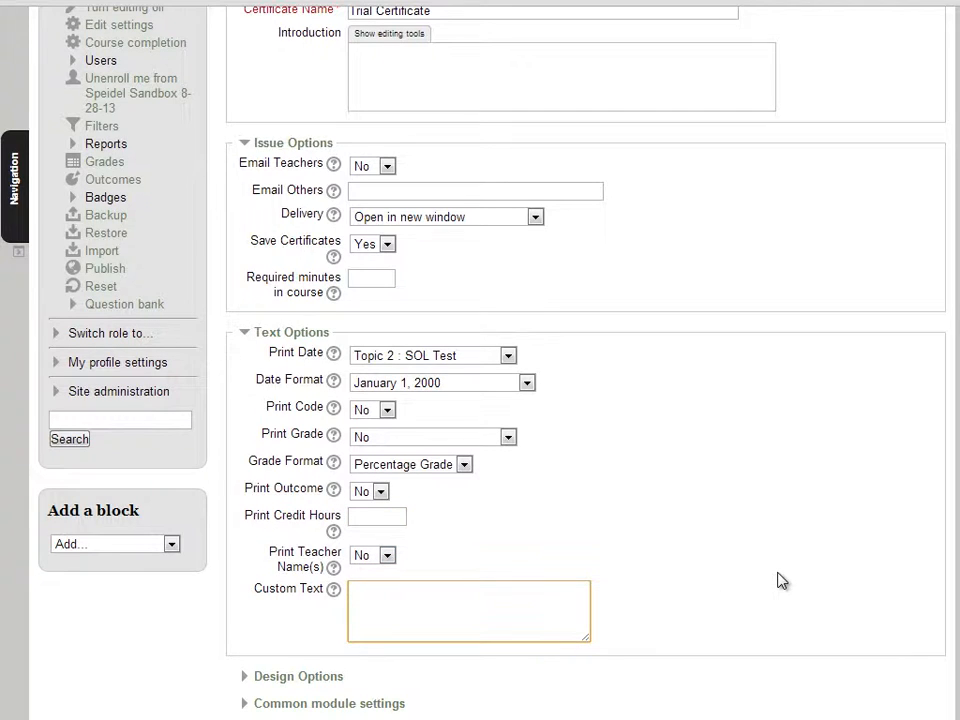
- Set the certificate's border image to Fancy1-black and its border lines to Black in the design options
{"action": "scroll", "coordinate": [782, 580], "scroll_direction": "down", "scroll_amount": 3}
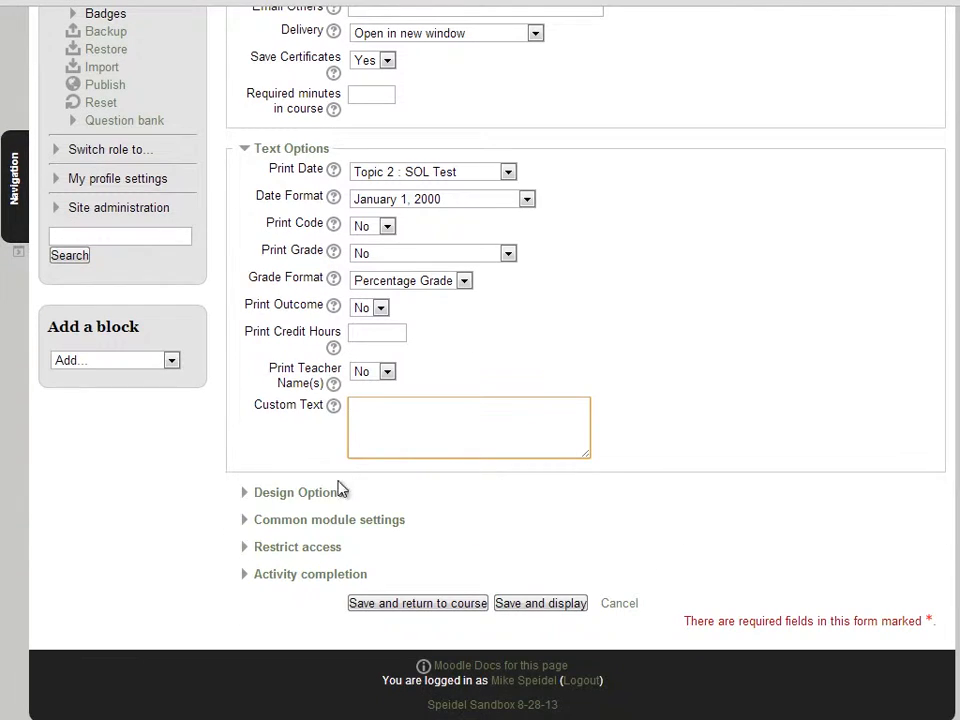
{"action": "left_click", "coordinate": [248, 497]}
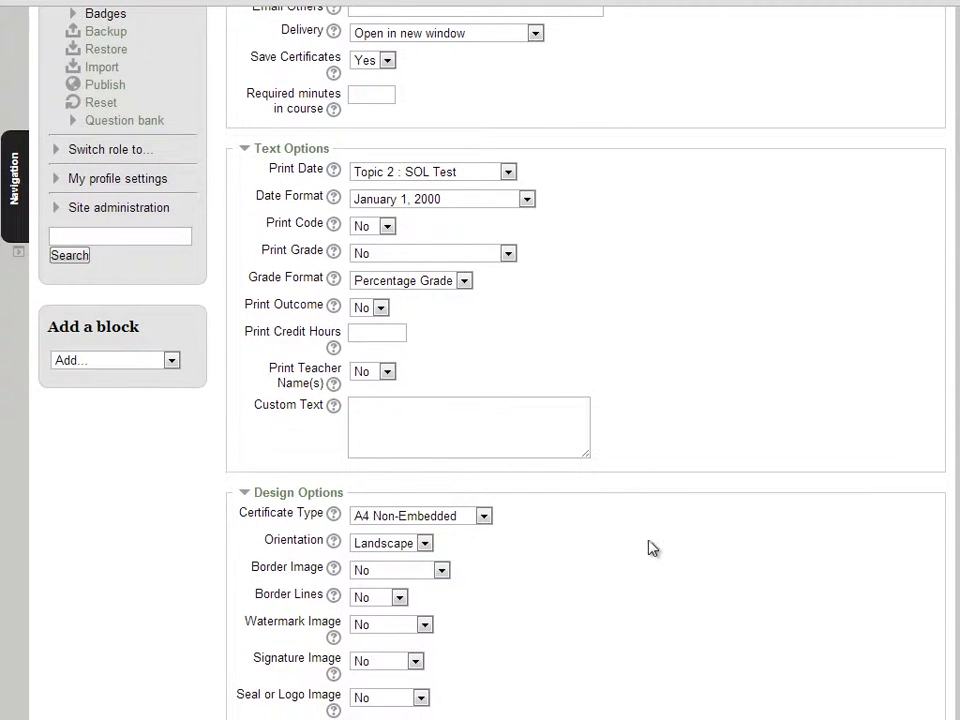
{"action": "left_click", "coordinate": [441, 570]}
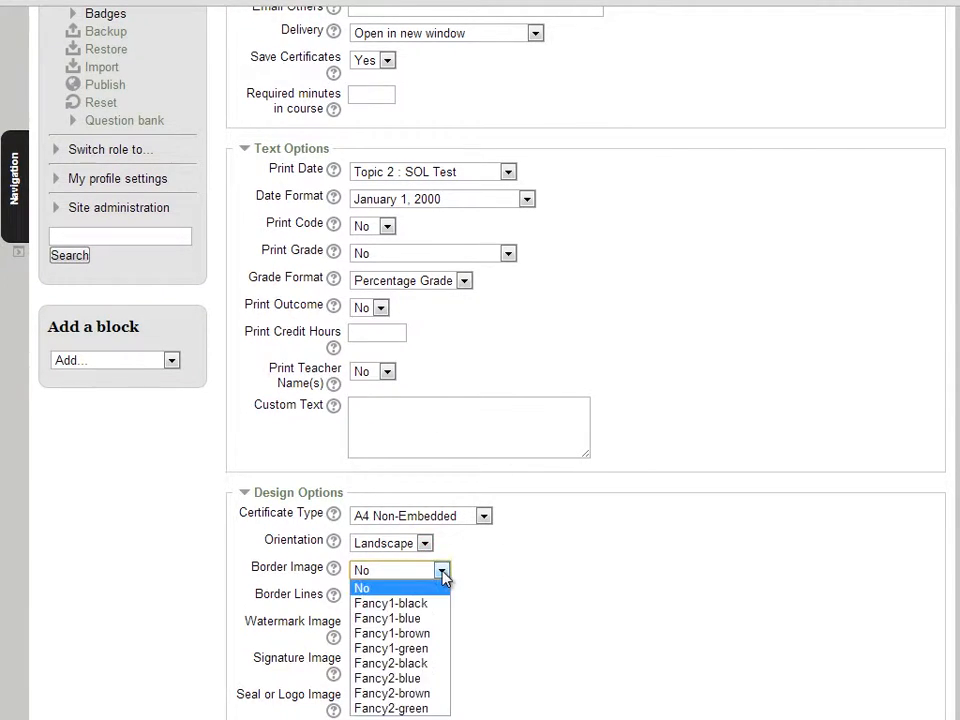
{"action": "left_click", "coordinate": [427, 603]}
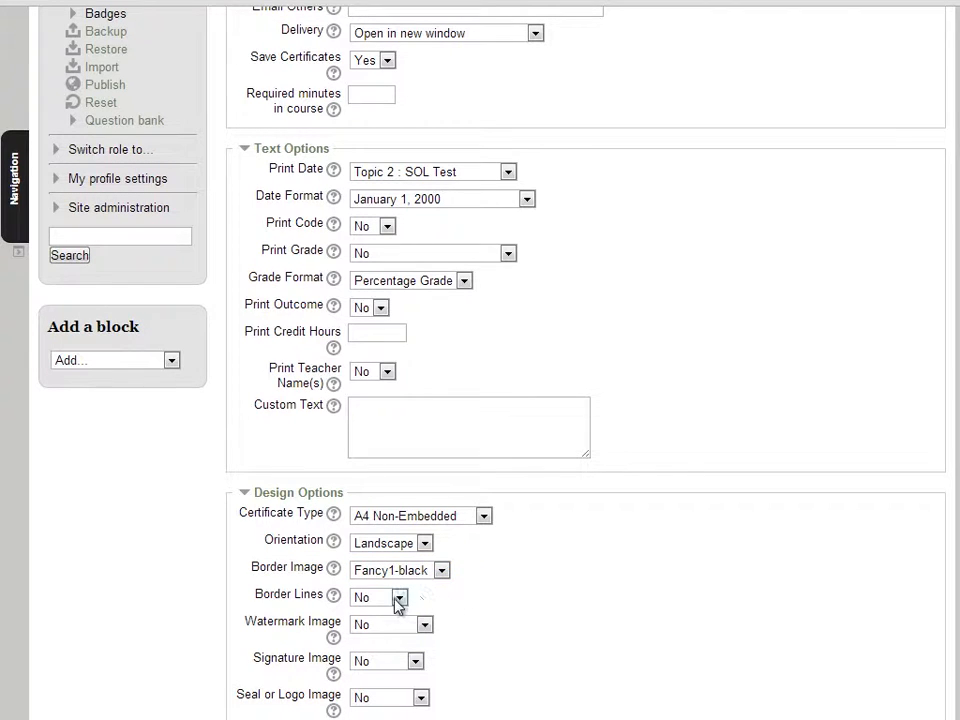
{"action": "left_click", "coordinate": [398, 597]}
{"action": "left_click", "coordinate": [390, 628]}
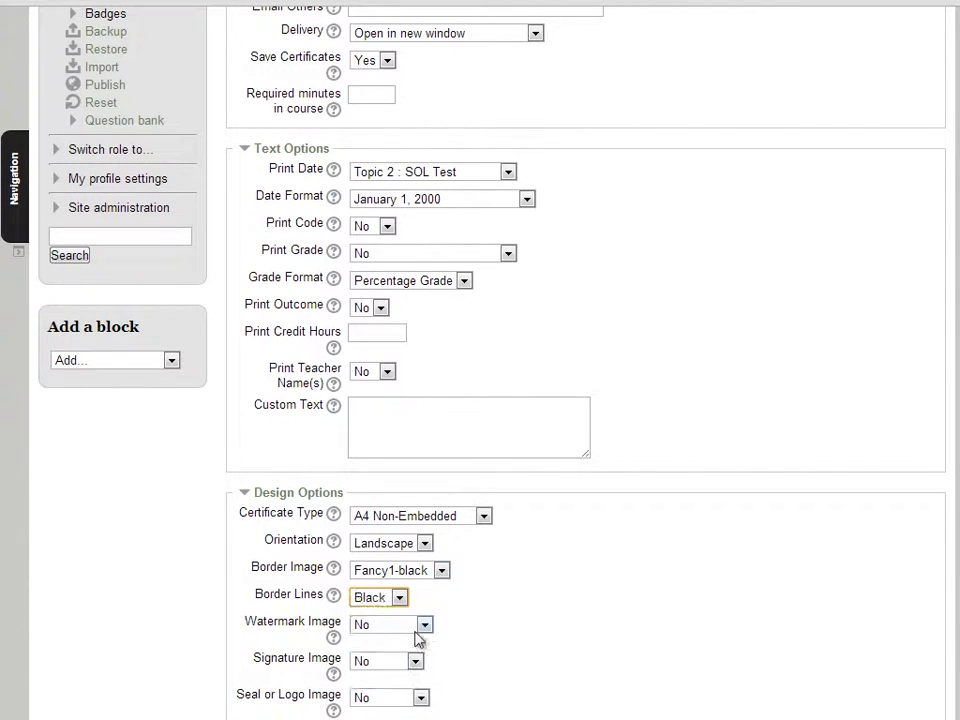
{"action": "left_click", "coordinate": [556, 616]}
- Restrict access to the certificate with the activity completion condition that SOL Test must be marked complete
{"action": "scroll", "coordinate": [650, 640], "scroll_direction": "down", "scroll_amount": 3}
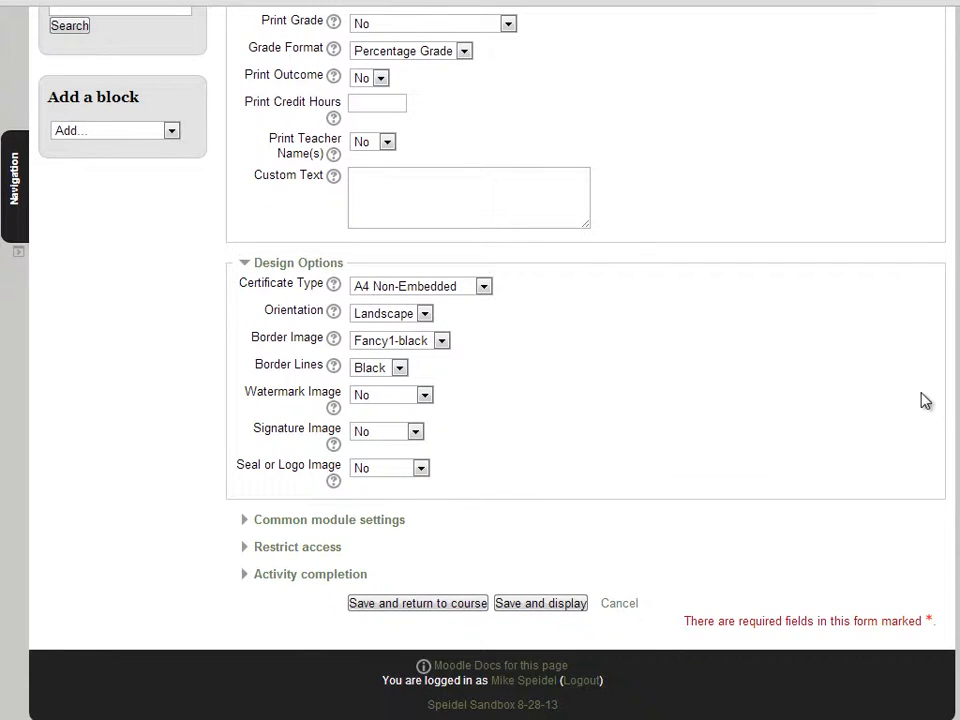
{"action": "left_click", "coordinate": [249, 522]}
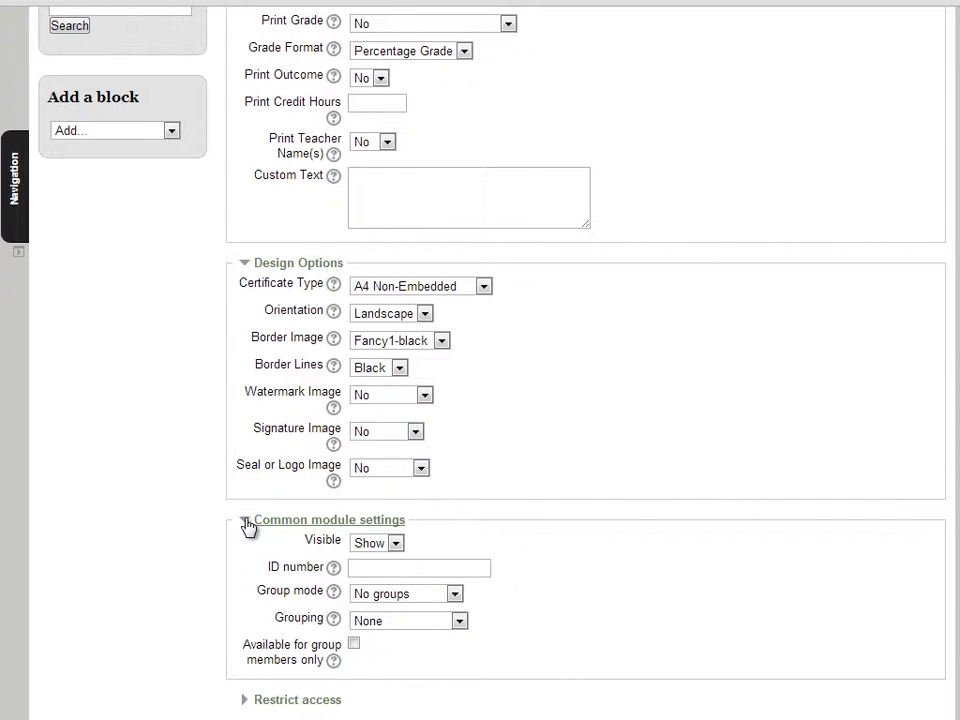
{"action": "scroll", "coordinate": [249, 527], "scroll_direction": "down", "scroll_amount": 3}
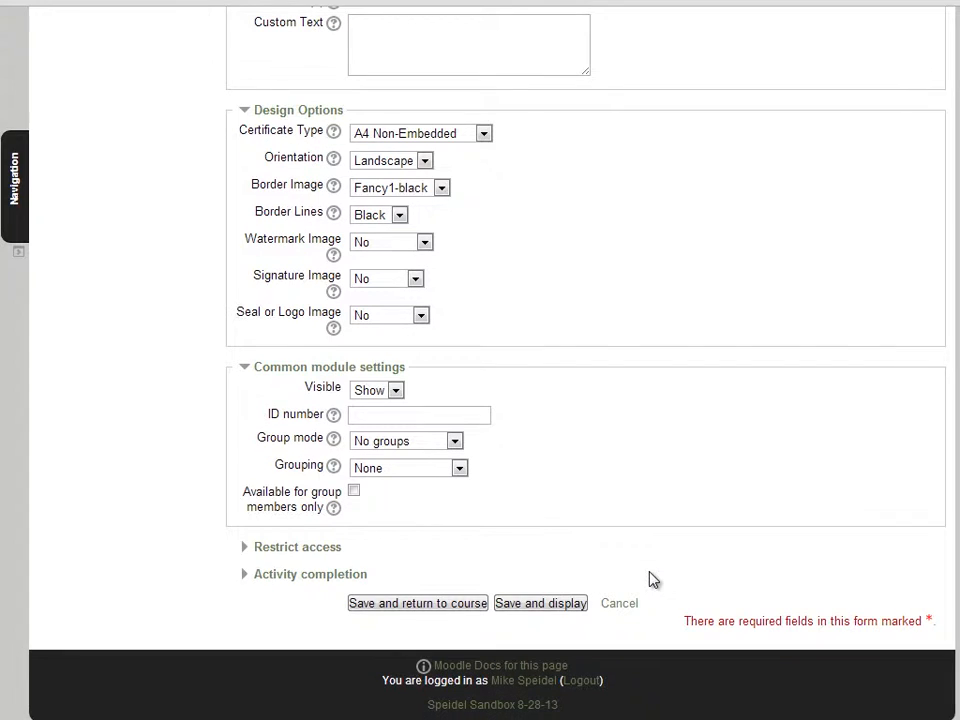
{"action": "left_click", "coordinate": [250, 552]}
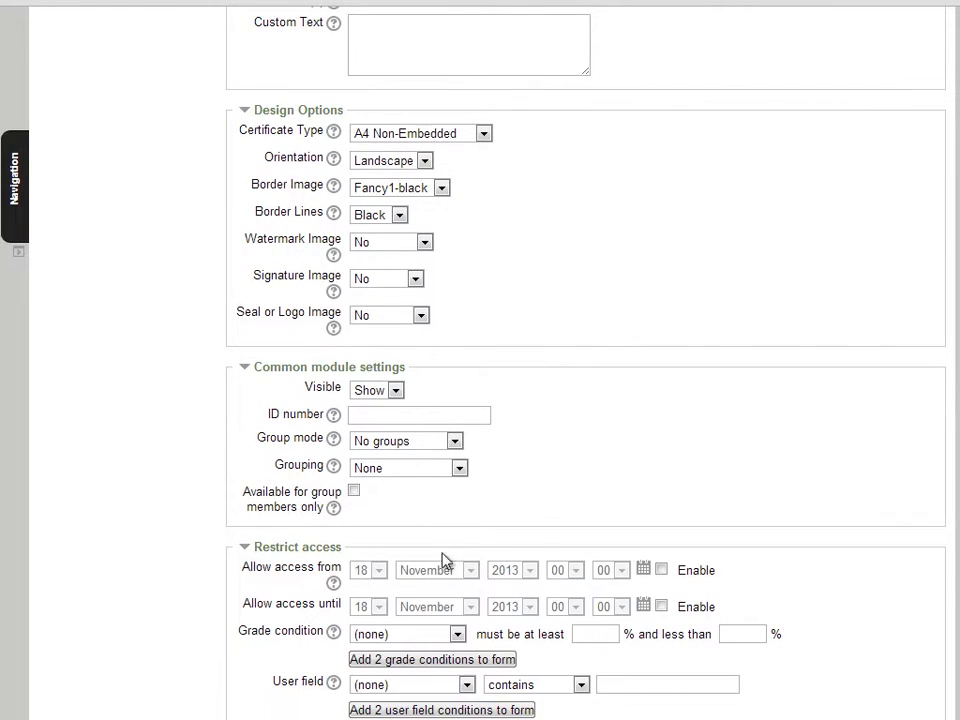
{"action": "scroll", "coordinate": [770, 581], "scroll_direction": "down", "scroll_amount": 3}
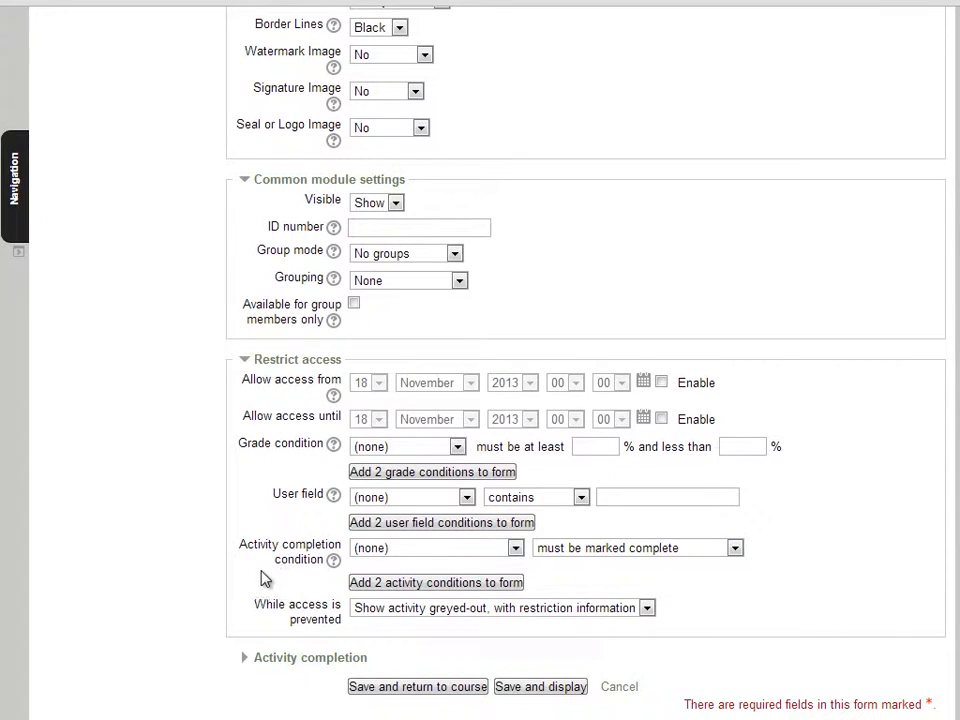
{"action": "left_click", "coordinate": [516, 549]}
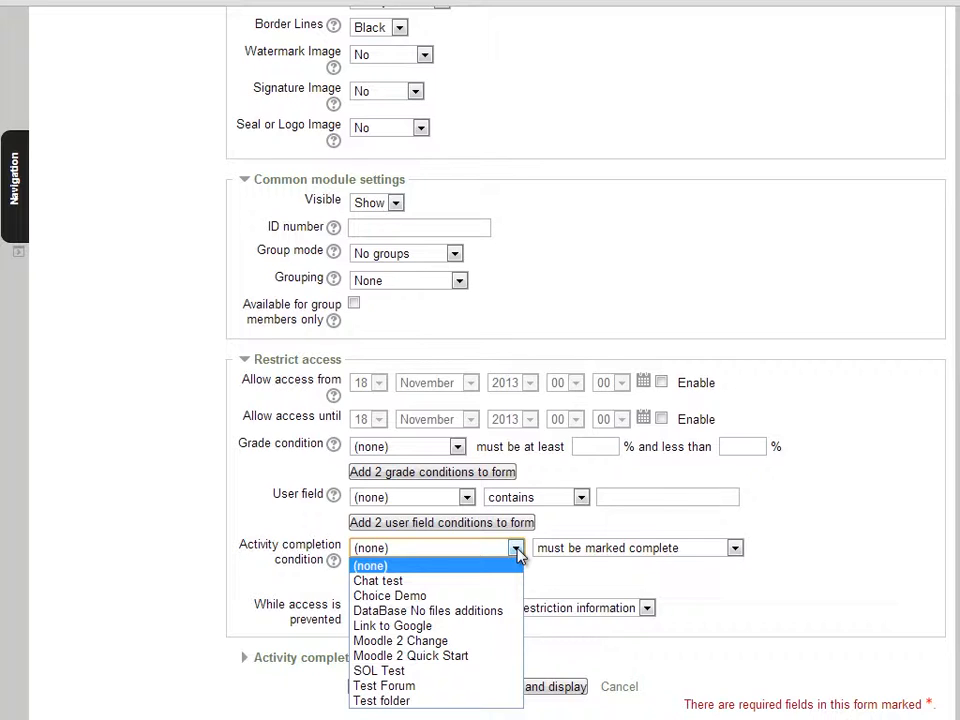
{"action": "left_click", "coordinate": [474, 671]}
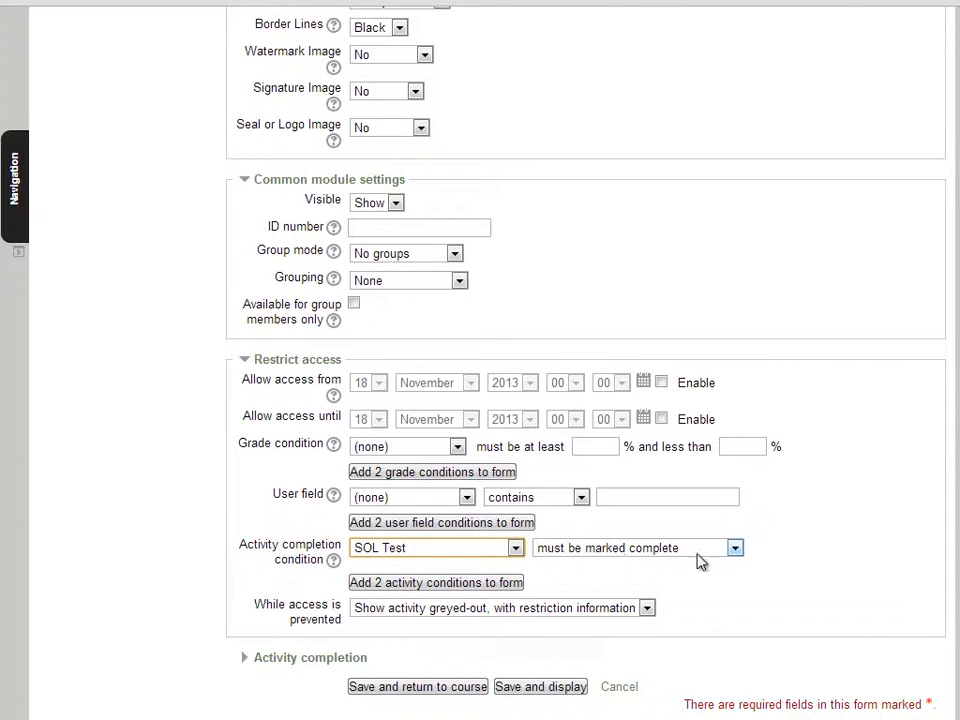
{"action": "left_click", "coordinate": [731, 549]}
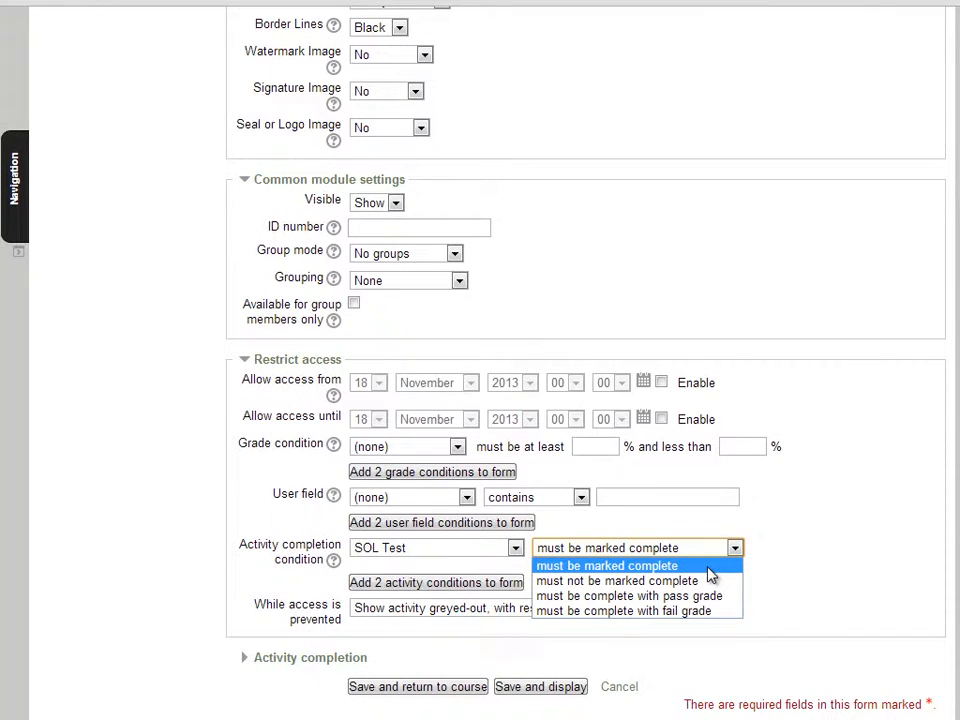
{"action": "left_click", "coordinate": [708, 568]}
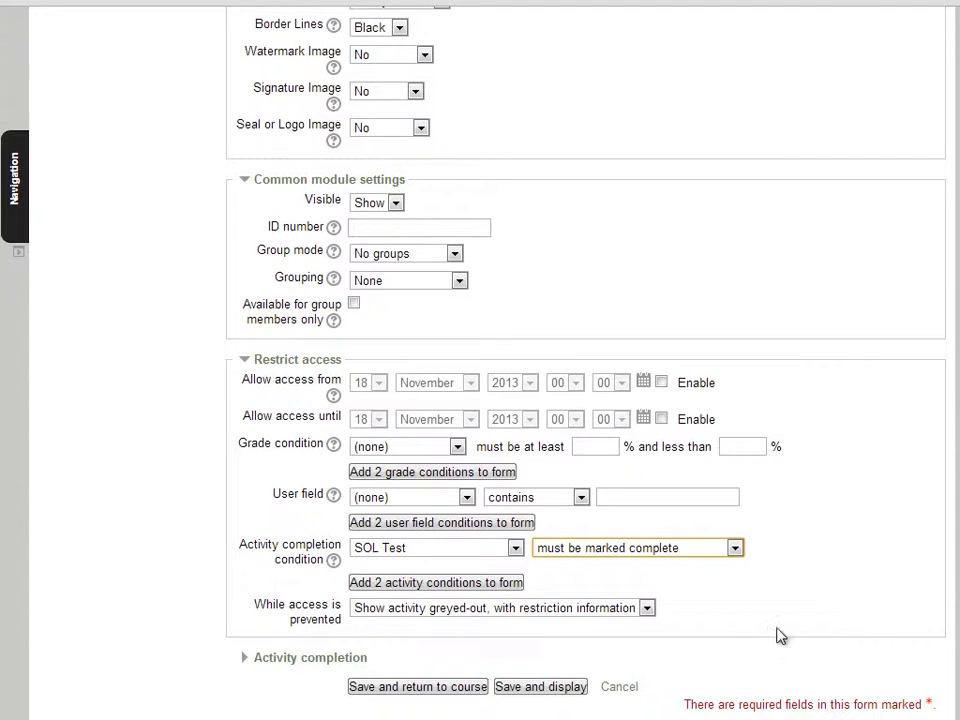
- Set completion tracking to "Do not indicate activity completion", and save the certificate, returning to the course
{"action": "scroll", "coordinate": [765, 650], "scroll_direction": "down", "scroll_amount": 1}
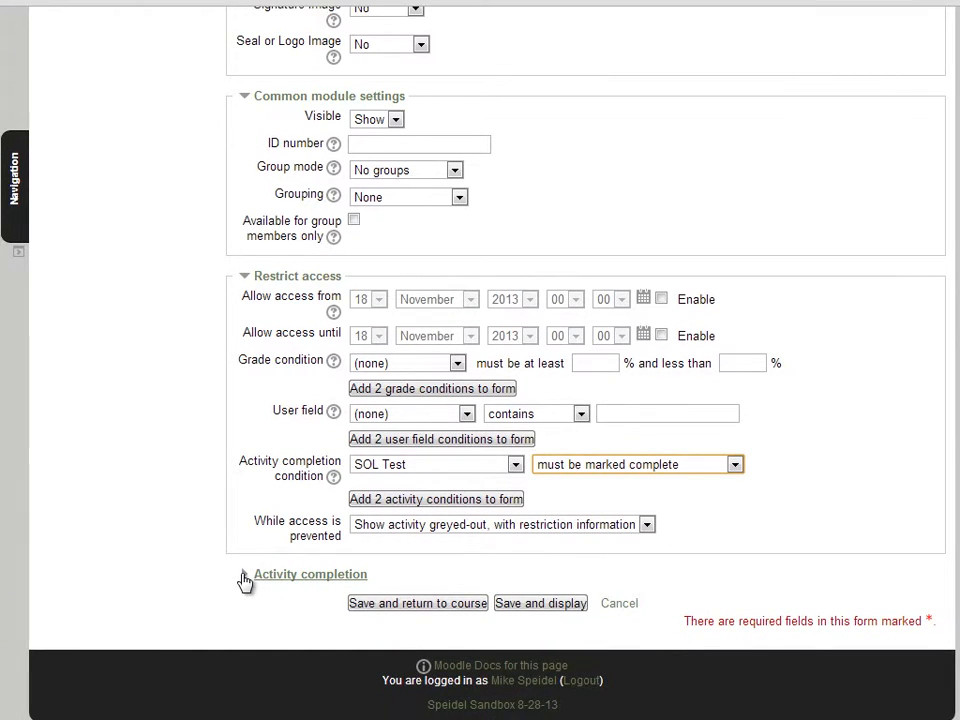
{"action": "left_click", "coordinate": [245, 581]}
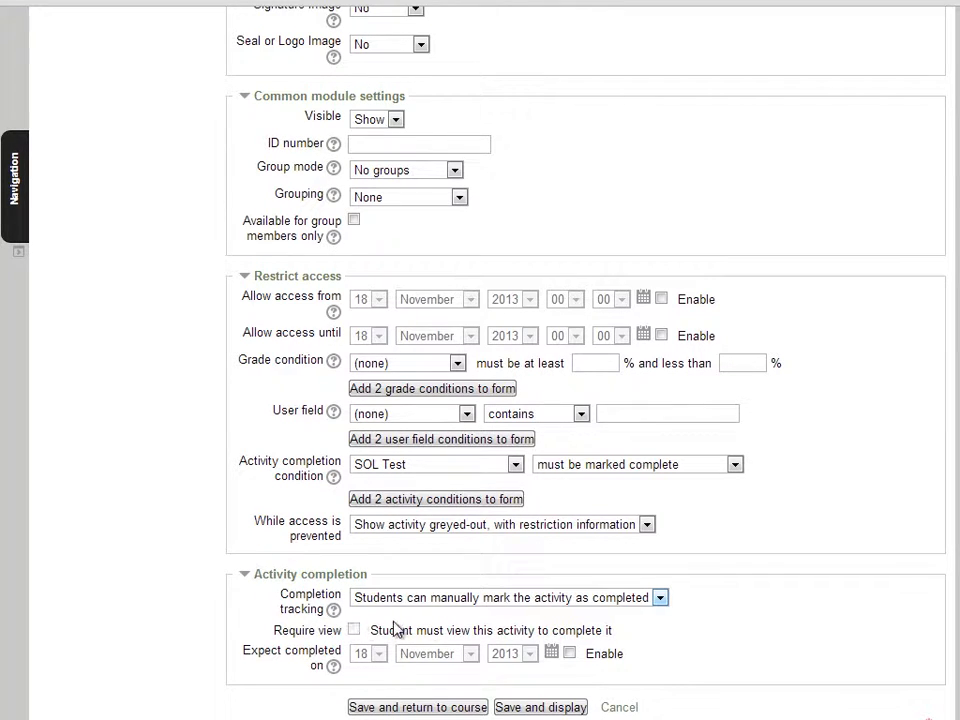
{"action": "left_click", "coordinate": [660, 598]}
{"action": "left_click", "coordinate": [650, 613]}
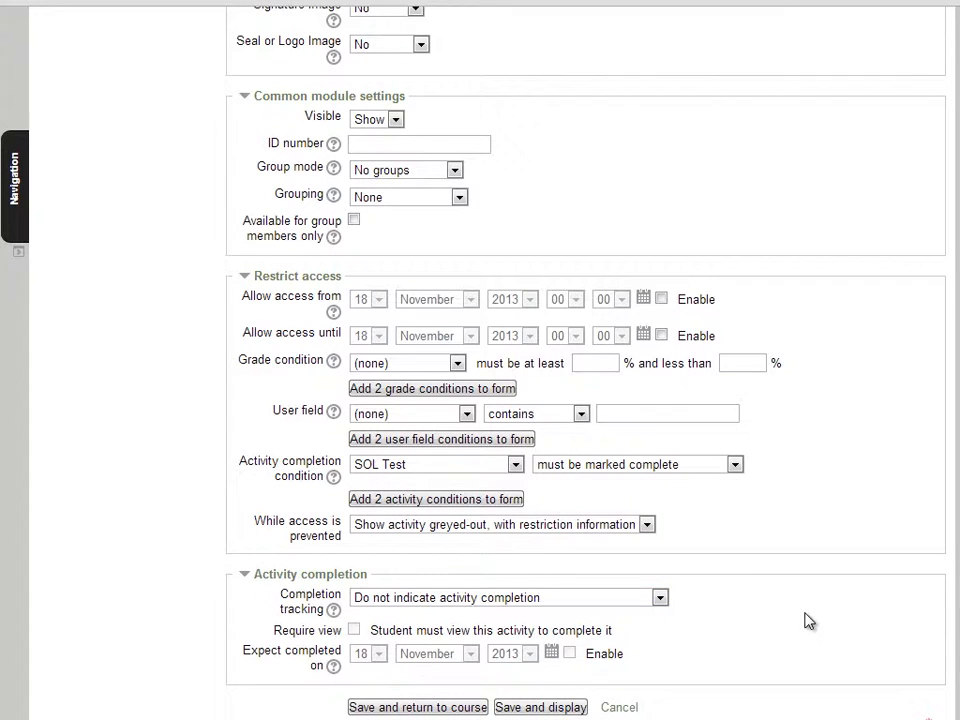
{"action": "left_click", "coordinate": [428, 708]}
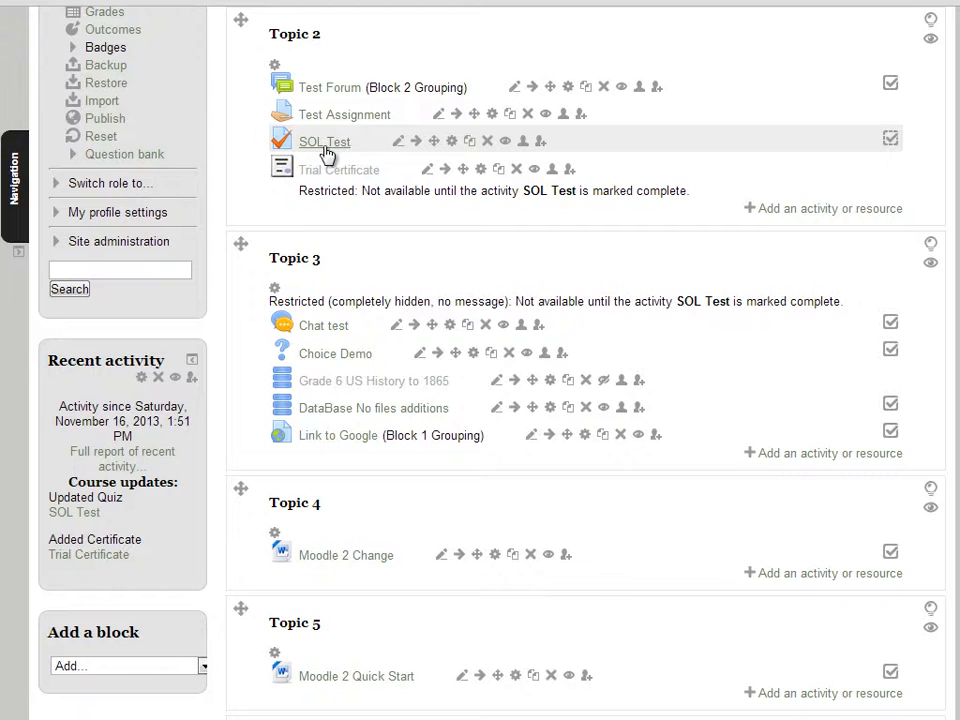
- Open the Trial Certificate activity in Topic 2 and display its certificate in a new window
{"action": "left_click", "coordinate": [891, 139]}
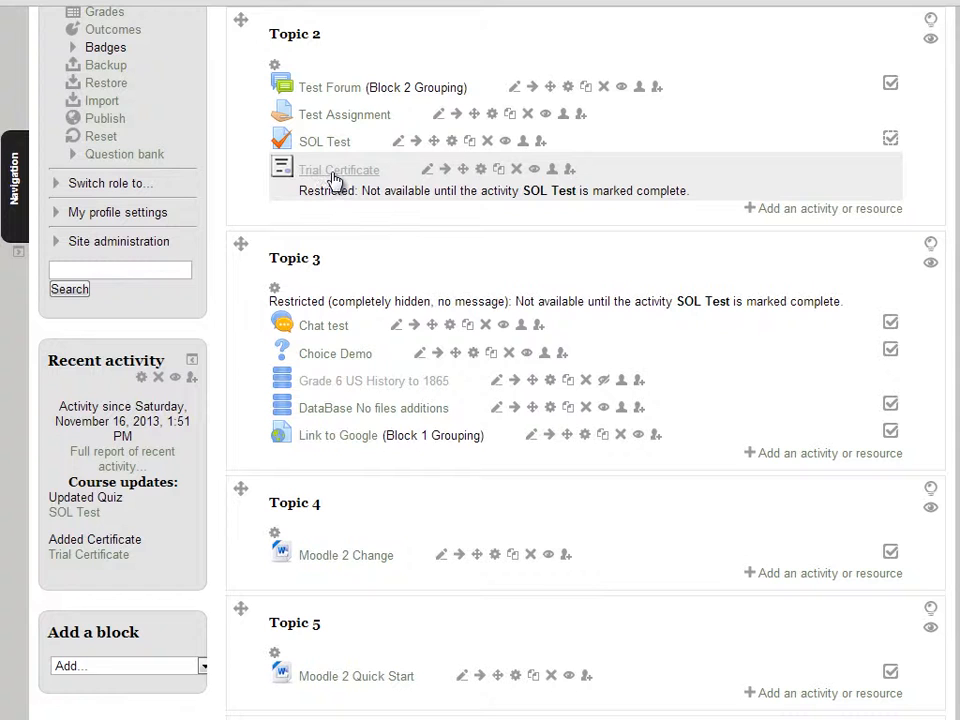
{"action": "left_click", "coordinate": [333, 174]}
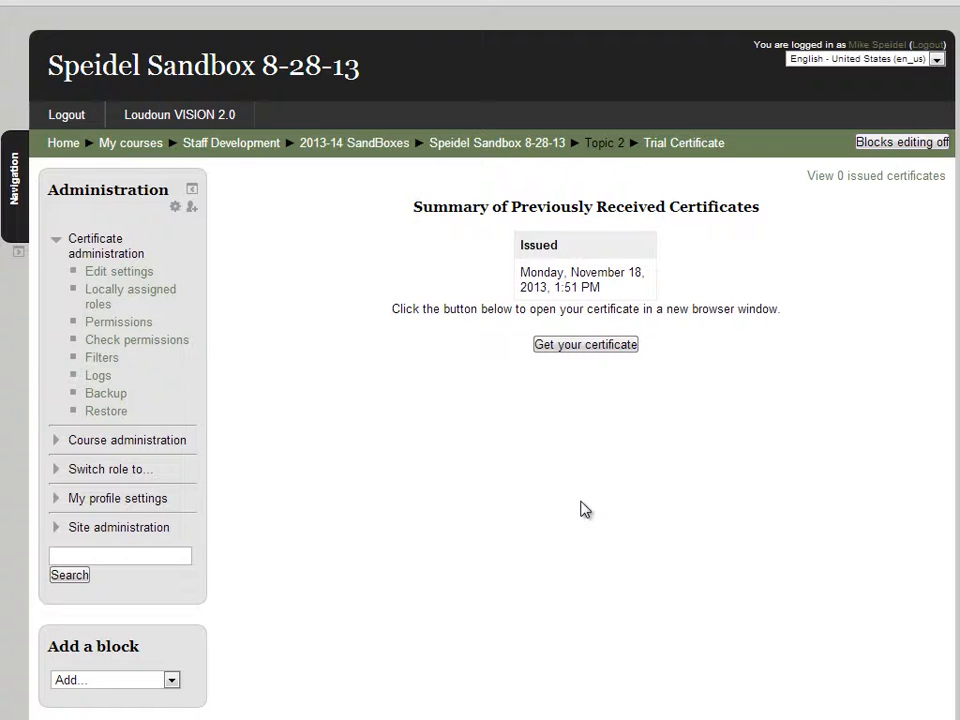
{"action": "left_click", "coordinate": [600, 352]}
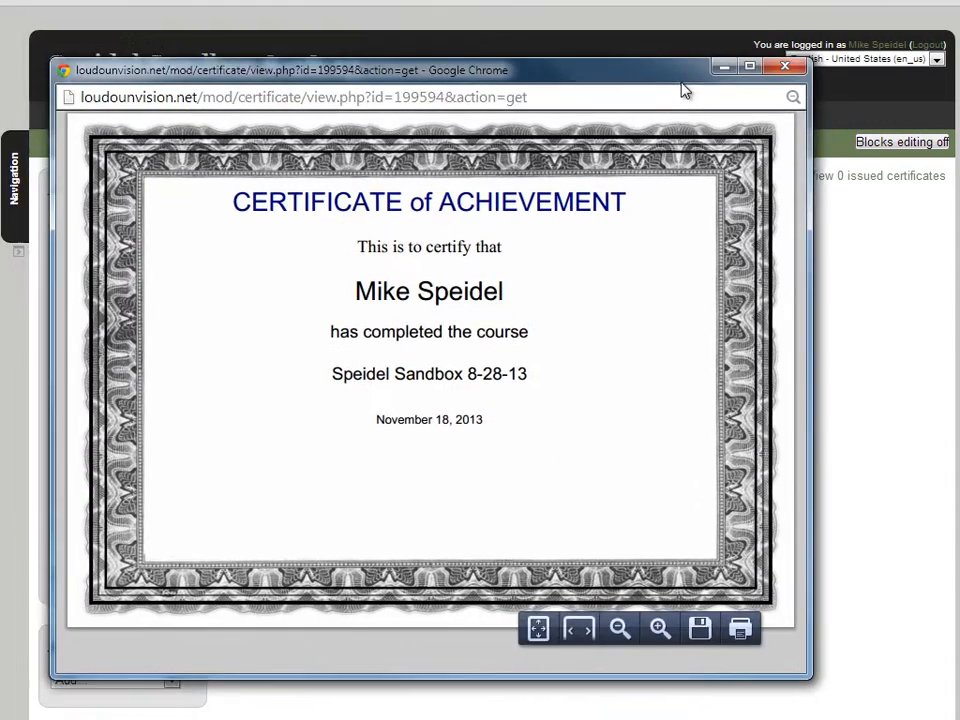
{"action": "left_click_drag", "start_coordinate": [682, 88], "coordinate": [708, 113]}
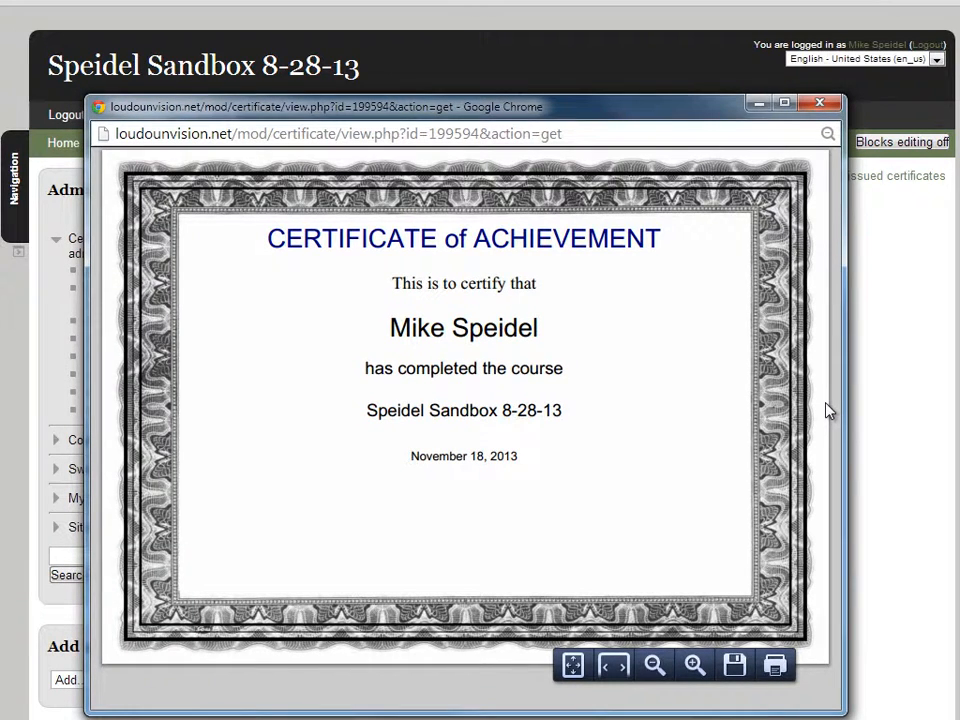